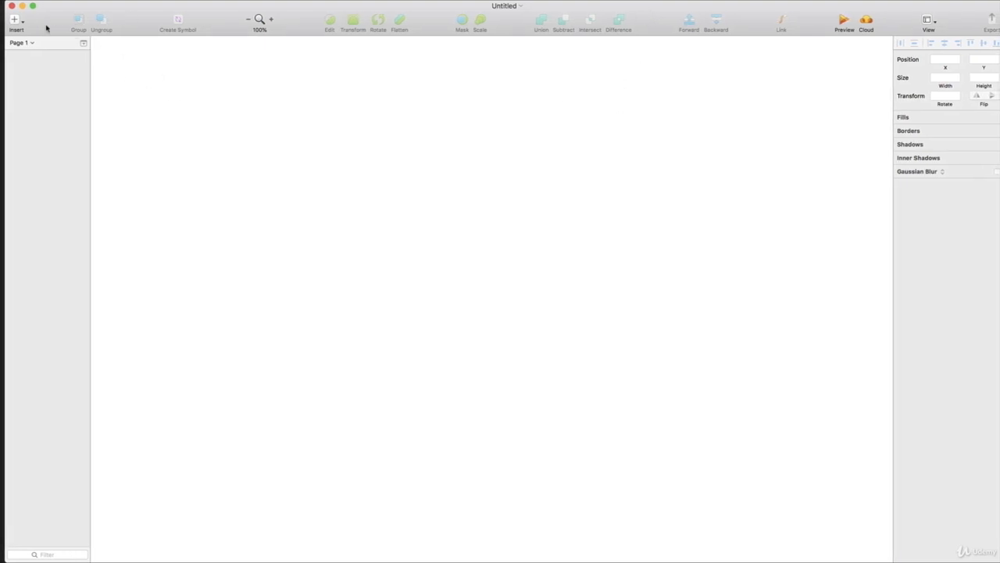
Step: Draw a rounded rectangle about 374 by 335 on the empty canvas and delete it
left_click(15, 19)
mouse_move(28, 35)
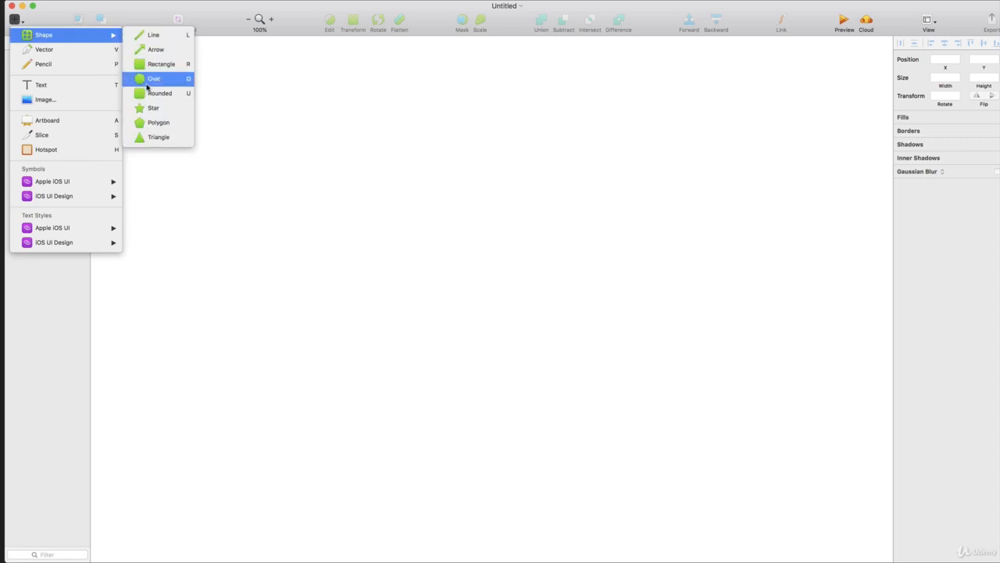
left_click(156, 91)
left_click_drag(307, 165, 504, 340)
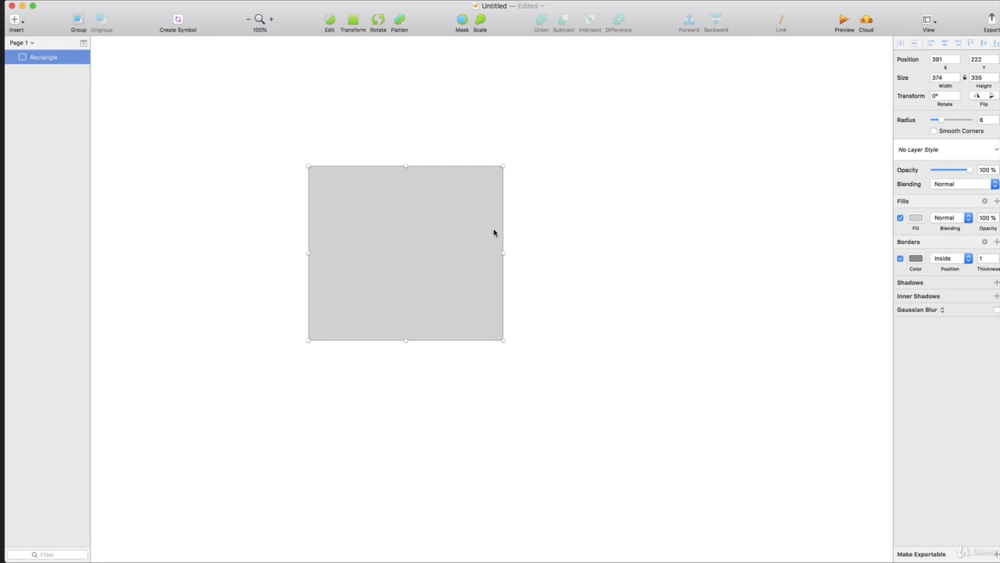
key("BackSpace")
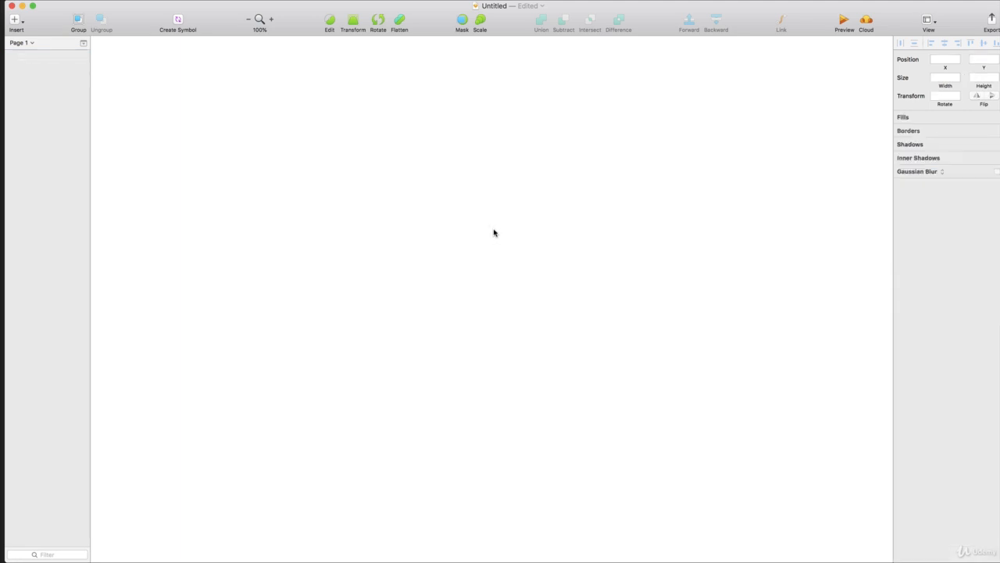
Step: Insert a portrait iPhone 8 artboard from the Apple Devices presets
left_click(15, 21)
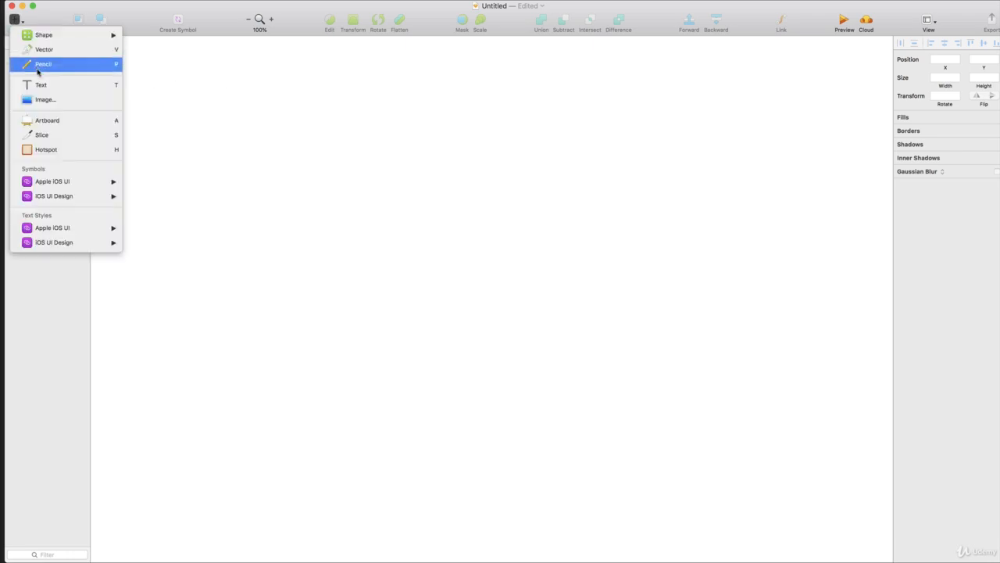
left_click(113, 124)
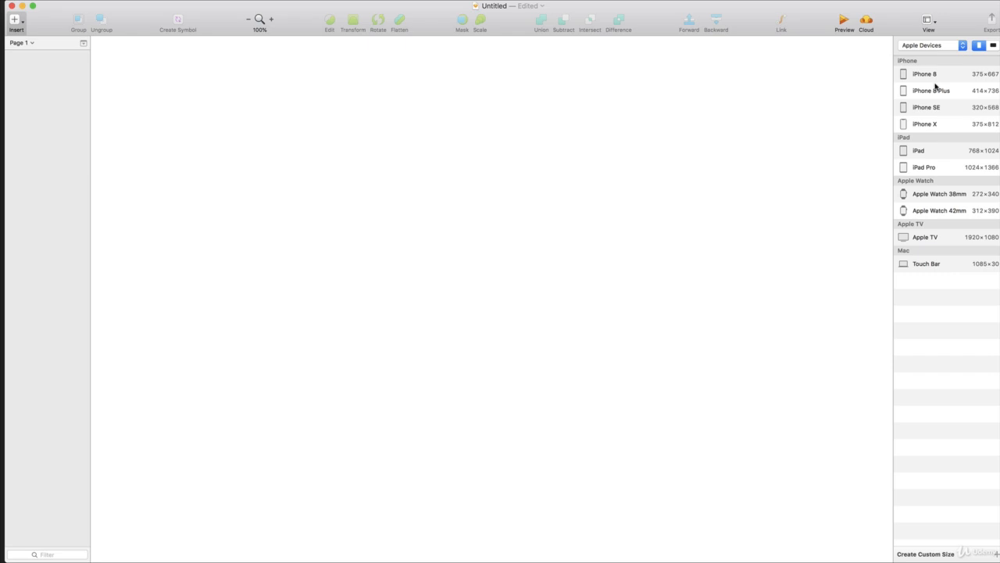
left_click(923, 45)
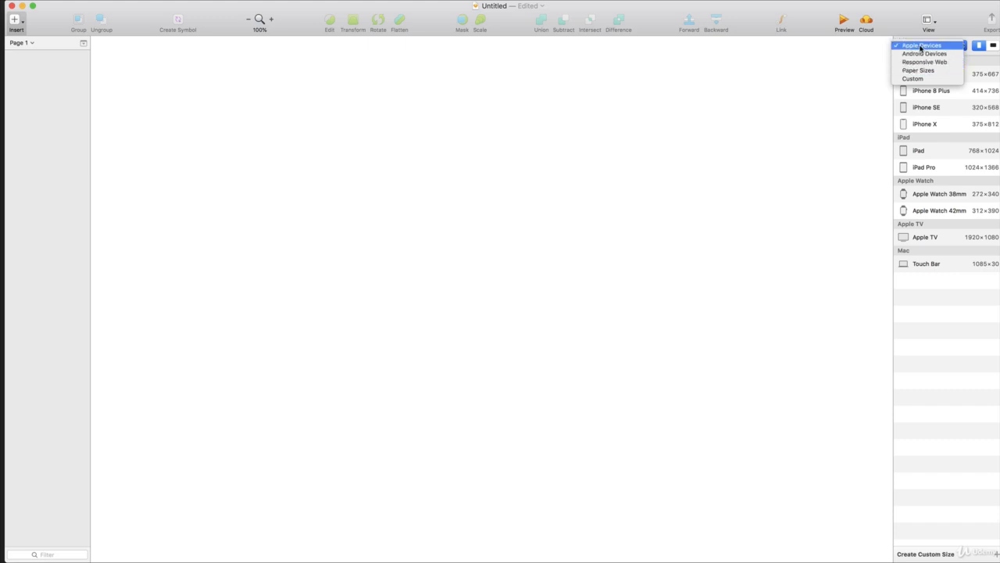
left_click(921, 46)
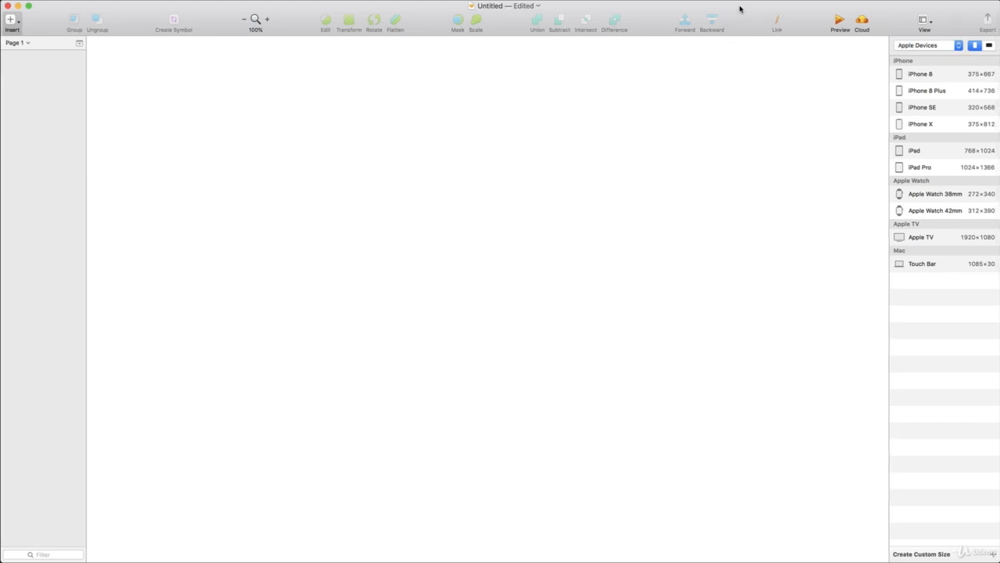
left_click(986, 47)
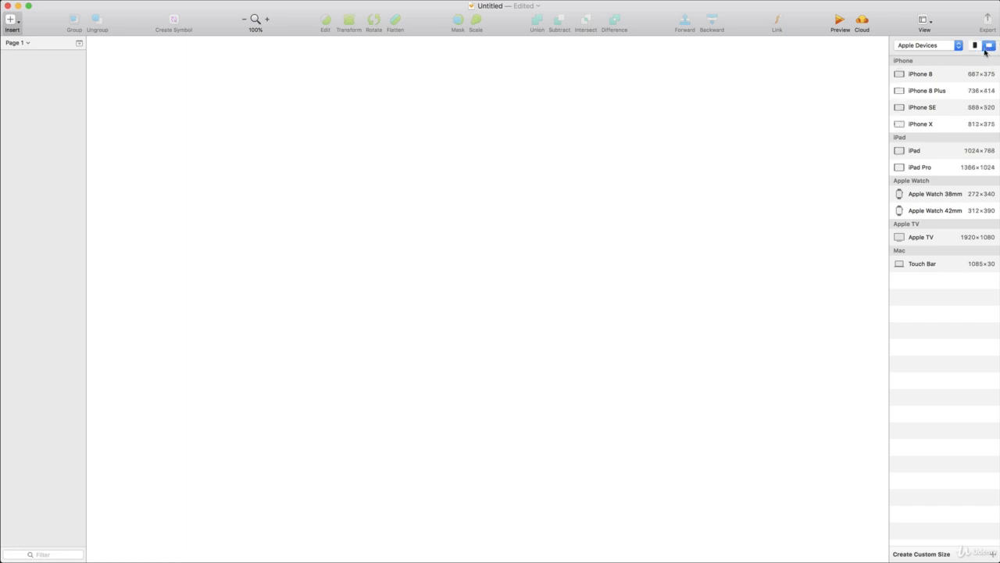
left_click(976, 47)
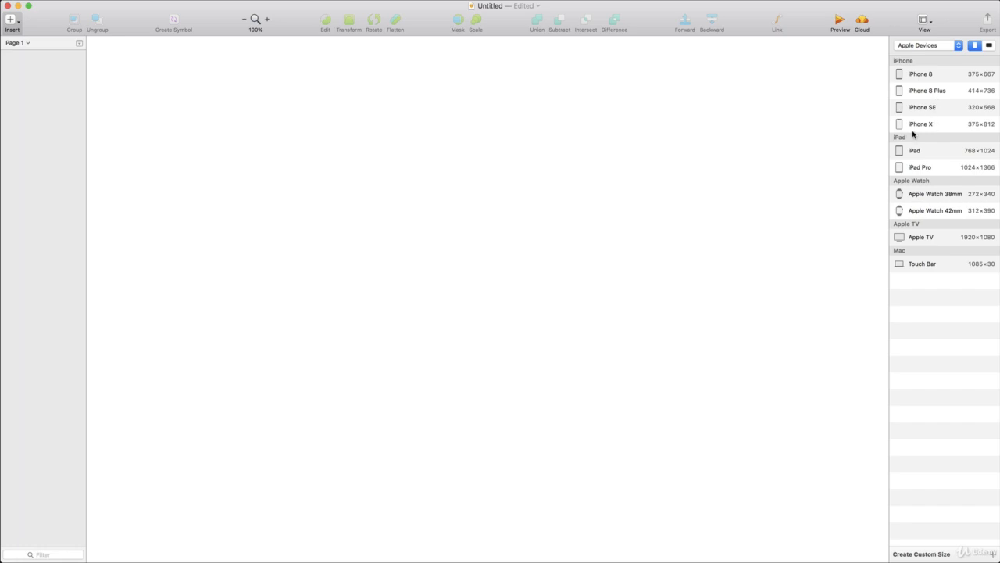
left_click(922, 75)
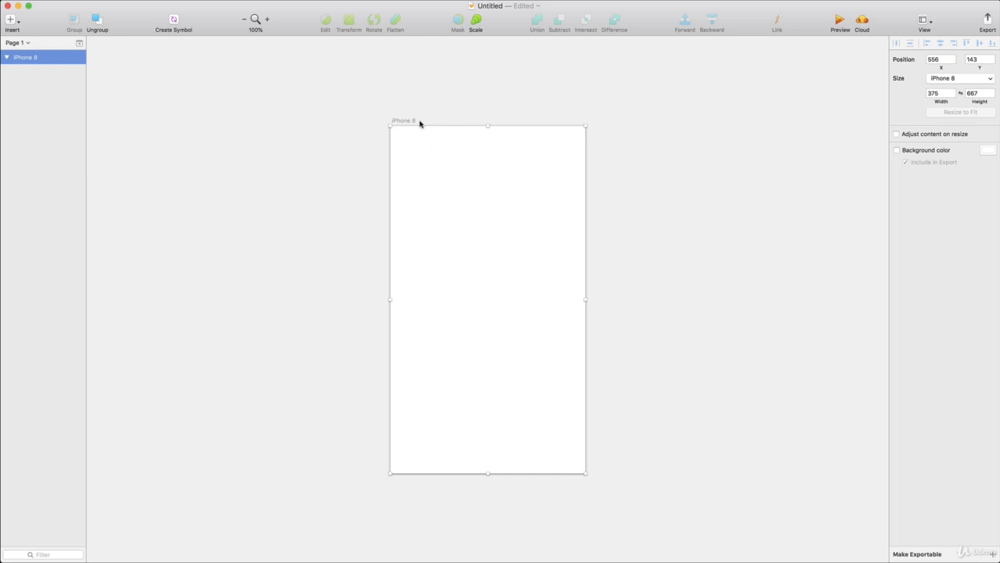
Step: Move the iPhone 8 artboard to about X 302, Y 168 on the canvas
left_click_drag(412, 122, 273, 130)
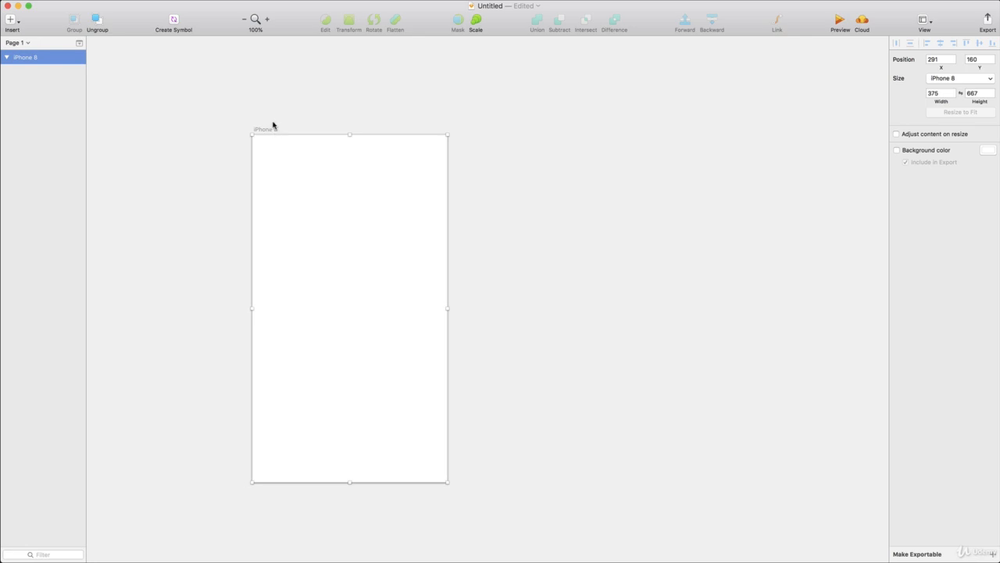
key("super+z")
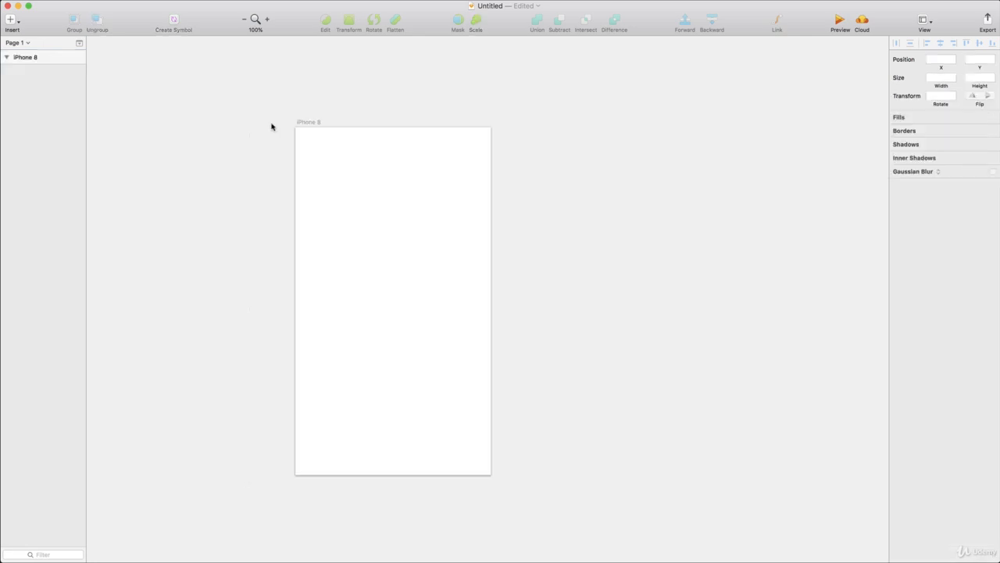
left_click(301, 124)
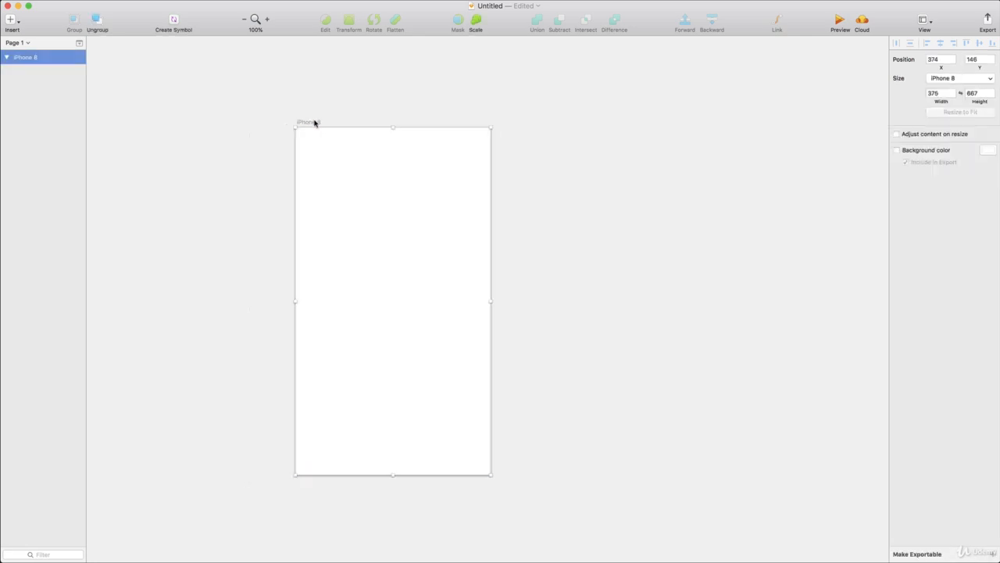
left_click_drag(315, 123, 277, 136)
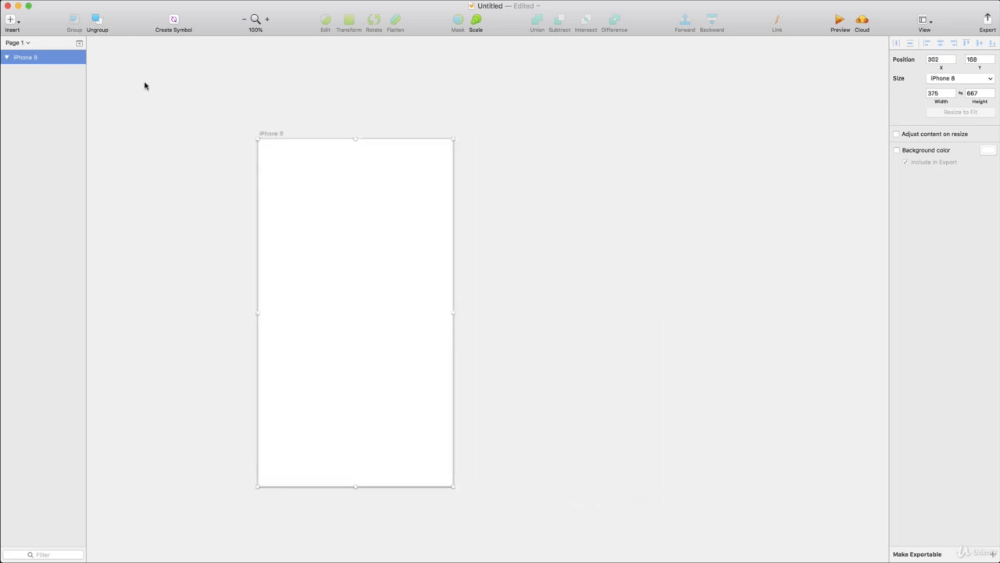
Step: Rename the iPhone 8 artboard as Overview Screen
double_click(27, 57)
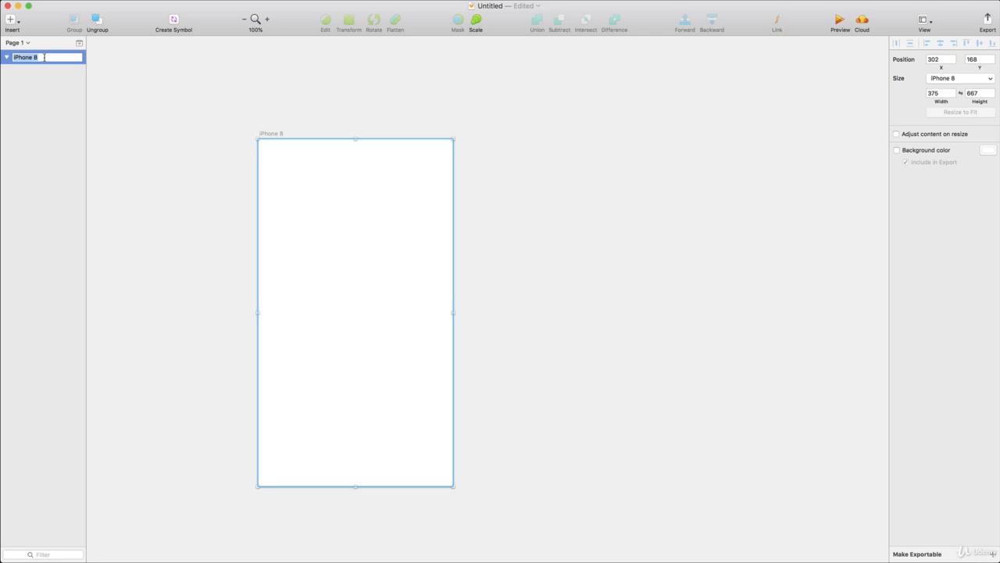
type("Overview Screen")
key("Return")
left_click(252, 132)
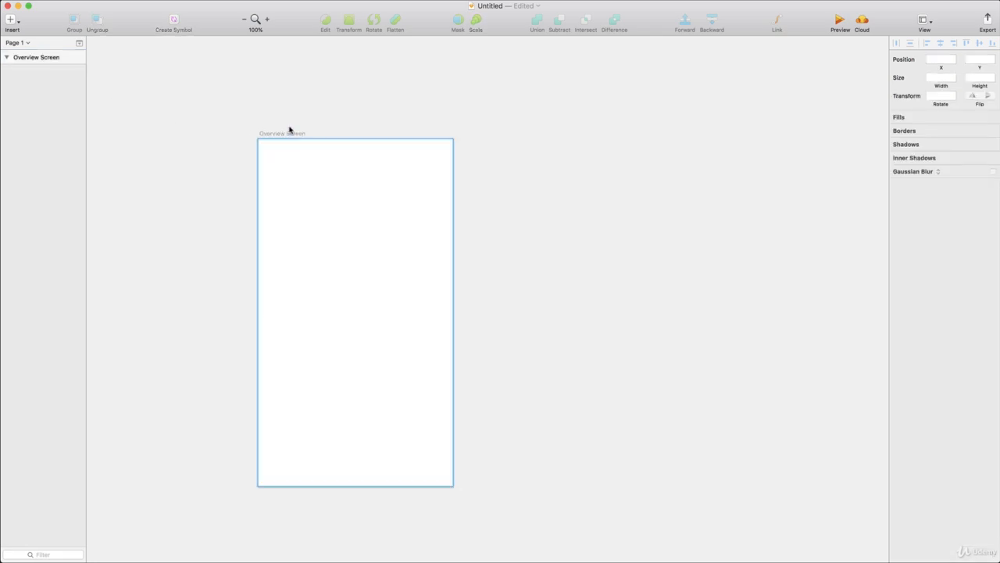
left_click(284, 133)
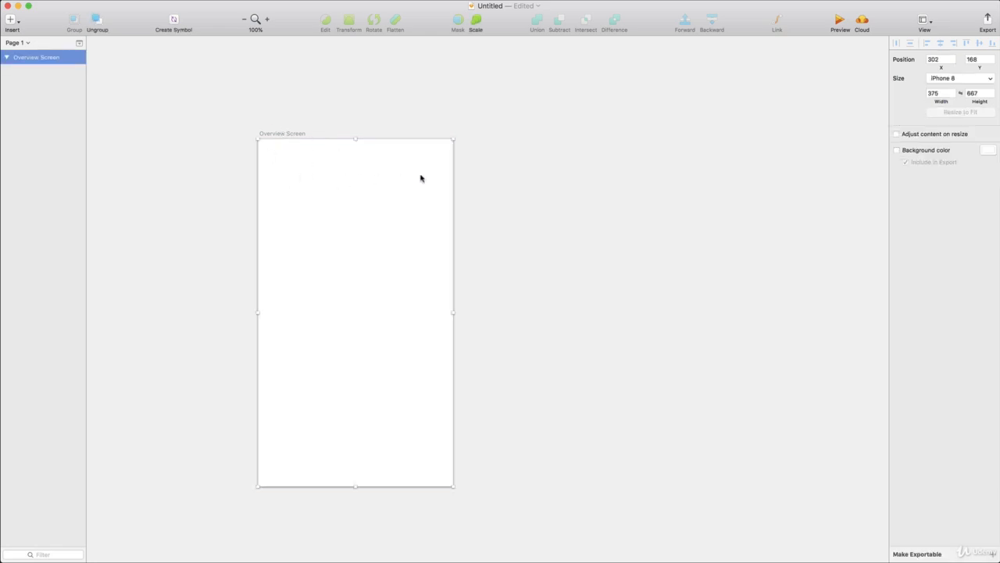
left_click(487, 192)
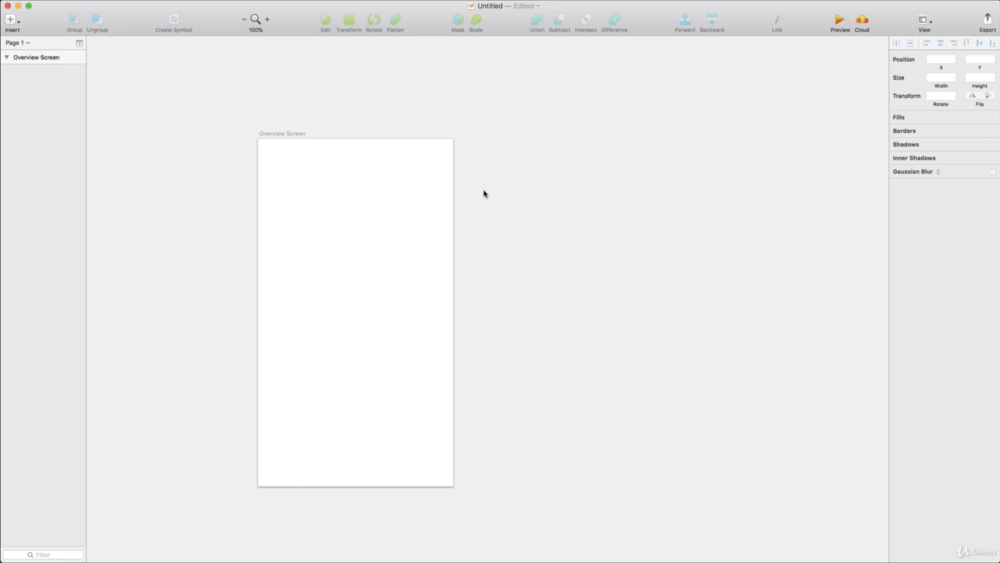
Step: Add a second portrait iPhone 8 artboard and rename it Detail View Controller
key("a")
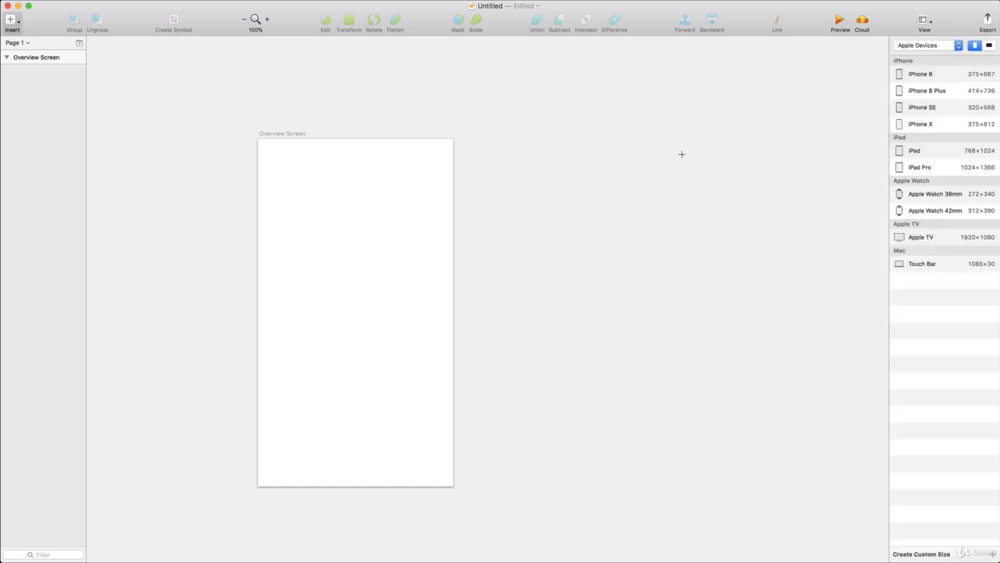
left_click(905, 76)
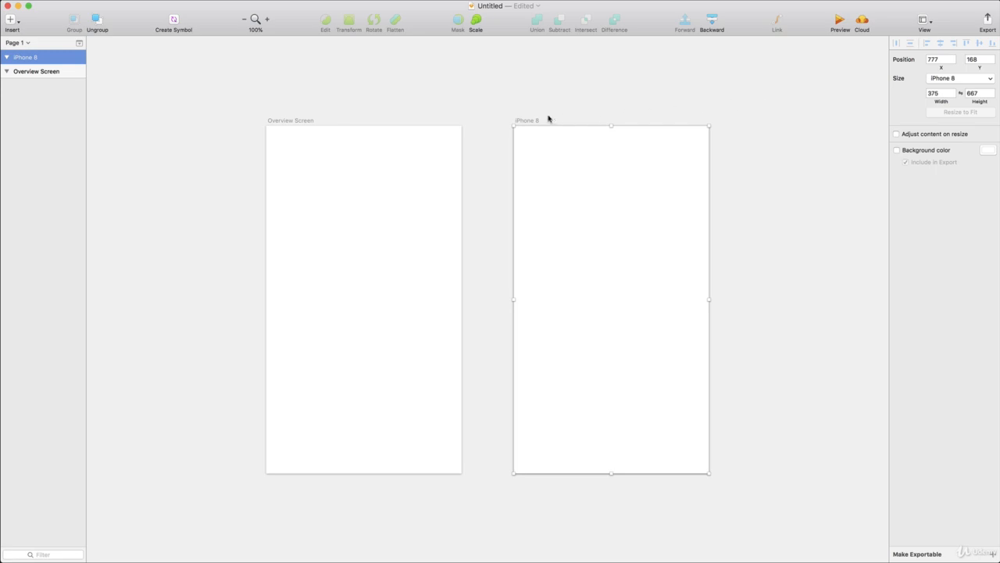
double_click(24, 59)
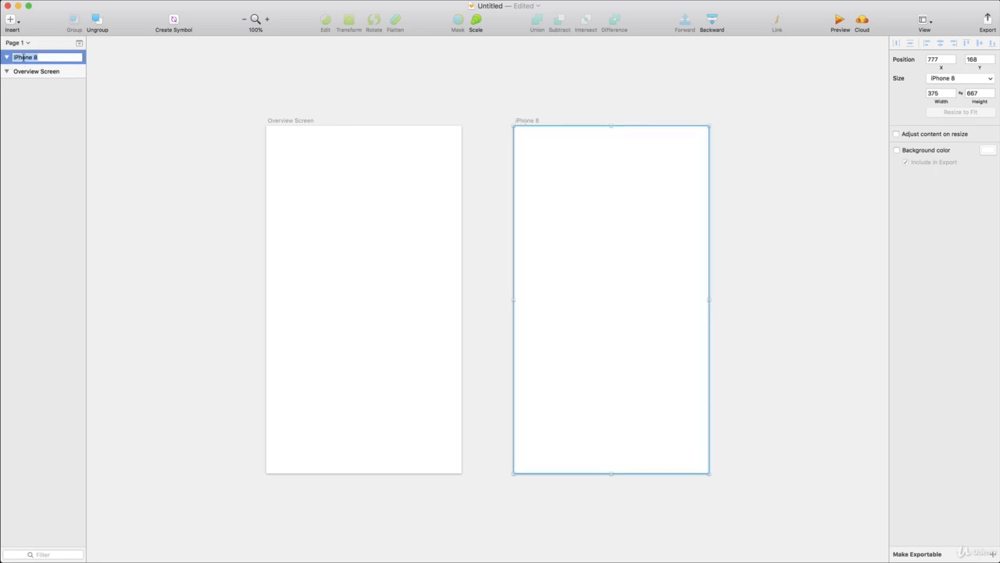
type("Detail View Controller")
key("Return")
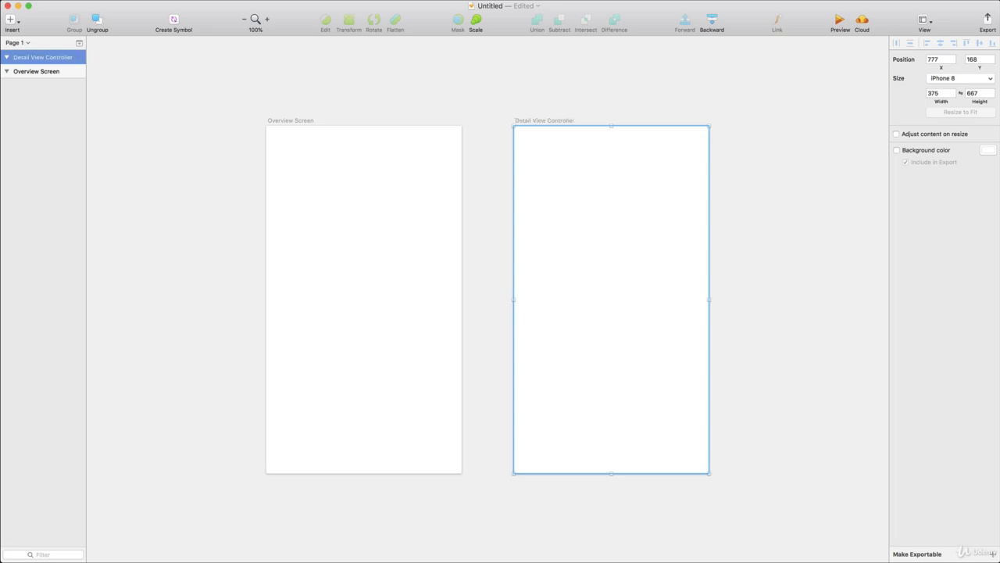
Step: Enable a background color on the Detail View Controller artboard and set it to the orange global color
left_click(924, 152)
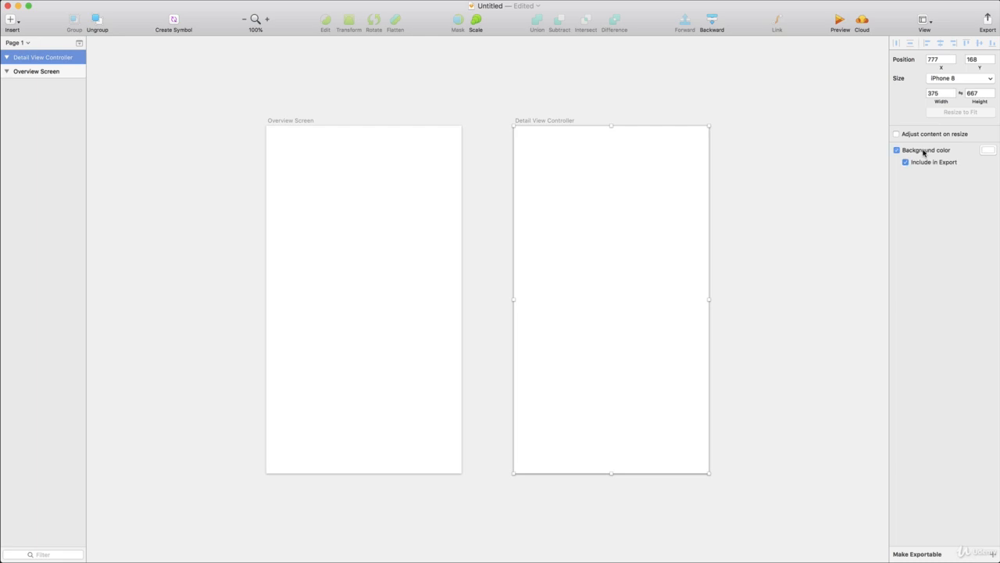
left_click(989, 153)
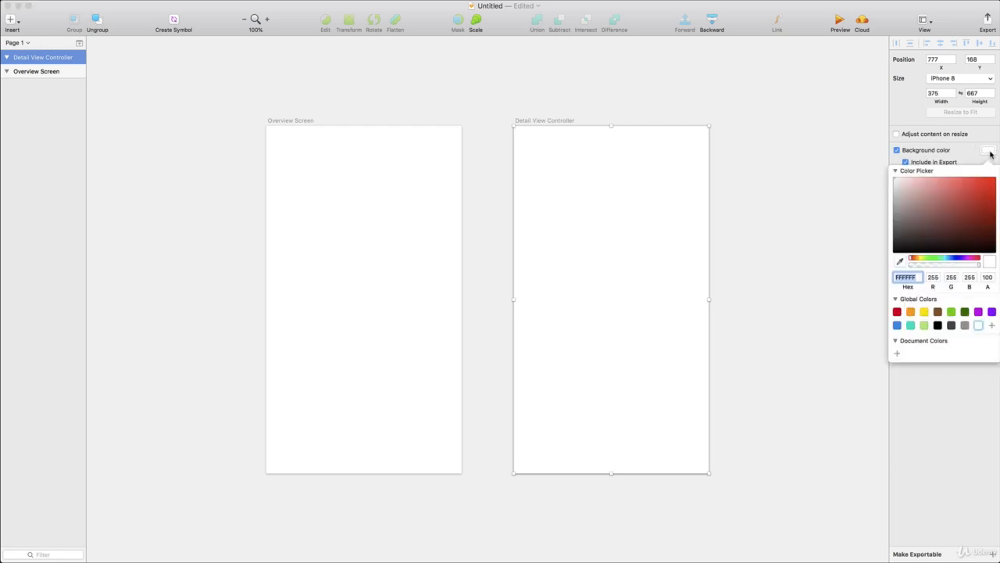
left_click(910, 312)
Step: Enable a background color on the Overview Screen artboard and set it to the blue global color
left_click(395, 214)
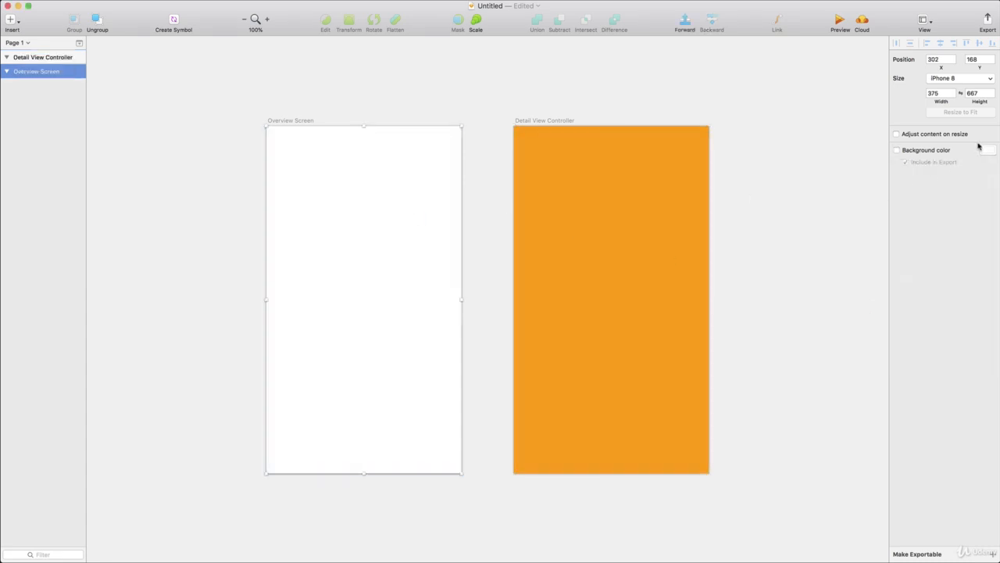
left_click(943, 151)
left_click(988, 150)
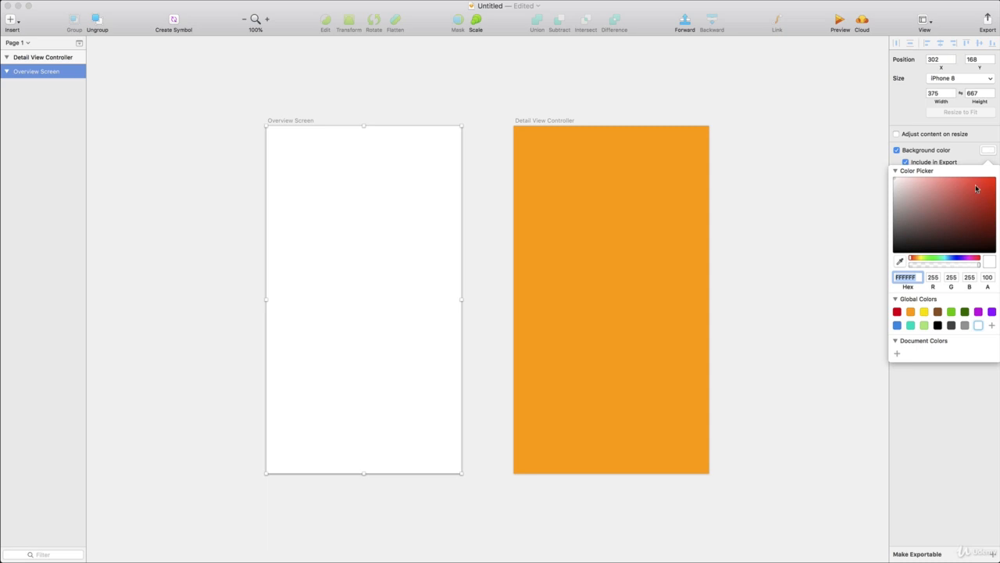
left_click(897, 326)
left_click(804, 312)
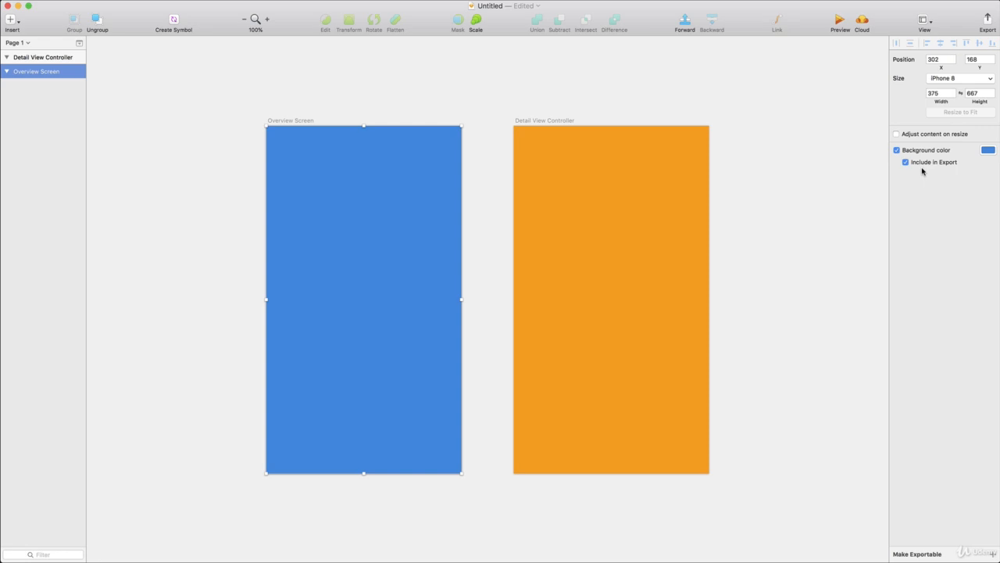
Step: Draw a rectangle about 101 by 90 in the upper part of the Overview Screen artboard
left_click(625, 187)
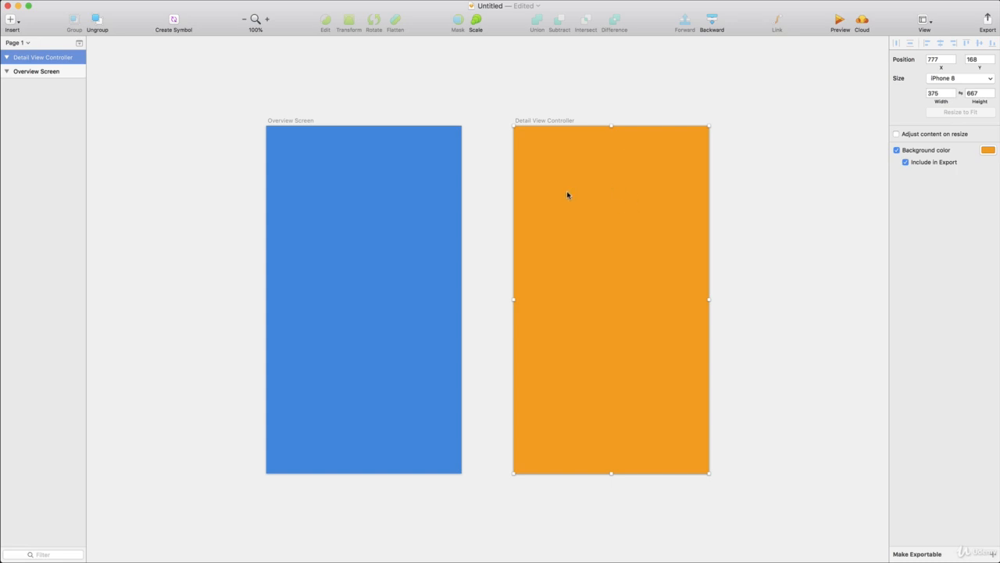
left_click(15, 20)
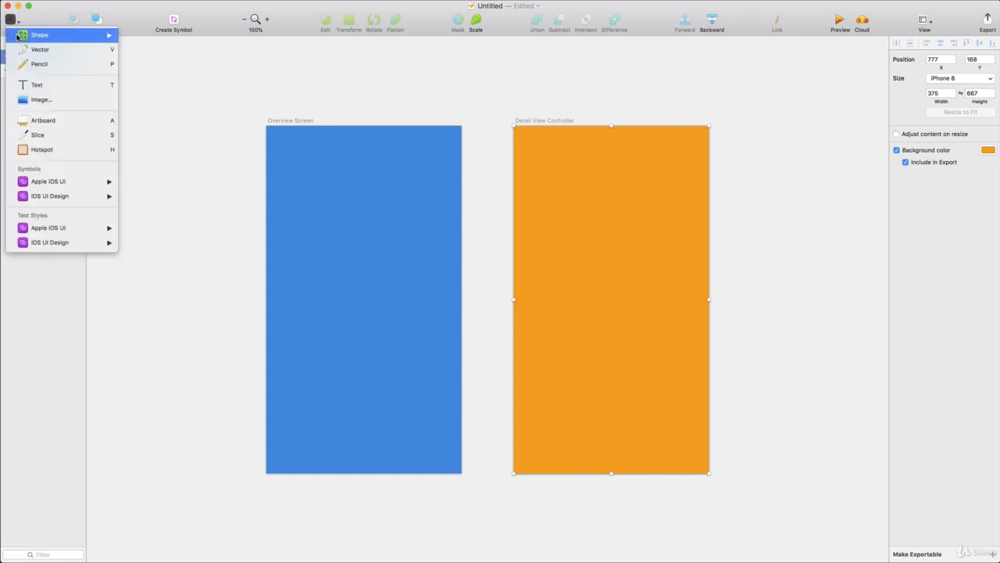
mouse_move(69, 37)
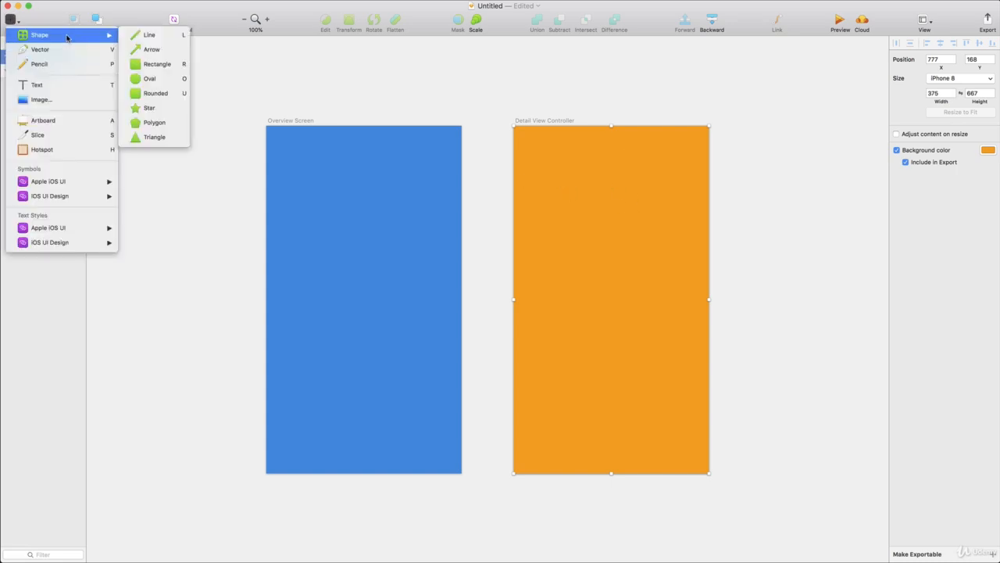
left_click(157, 67)
left_click_drag(305, 189, 358, 235)
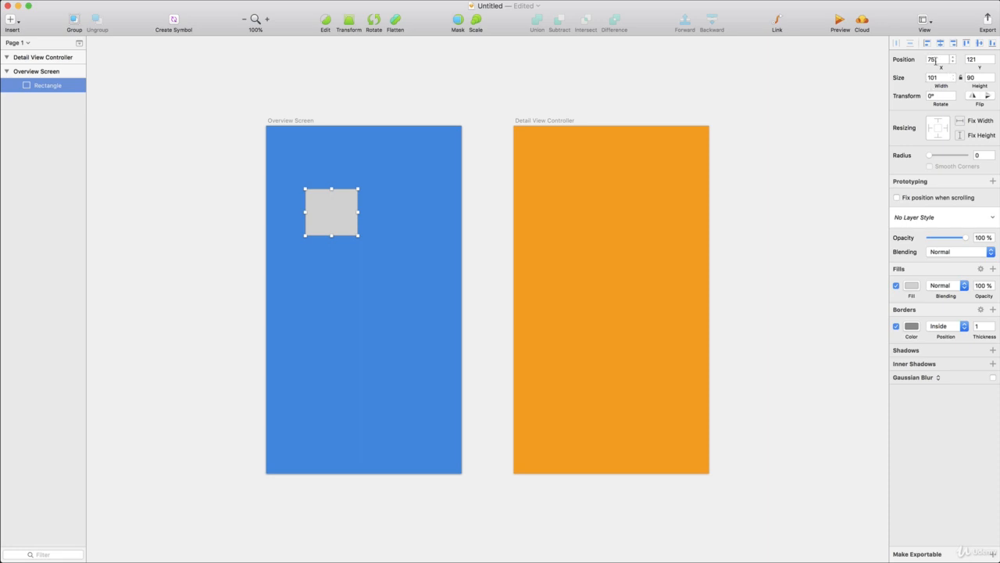
Step: Set the rectangle's position to X 0, Y 0 within the Overview Screen artboard
left_click(933, 59)
type("0")
left_click(969, 59)
type("0")
key("Return")
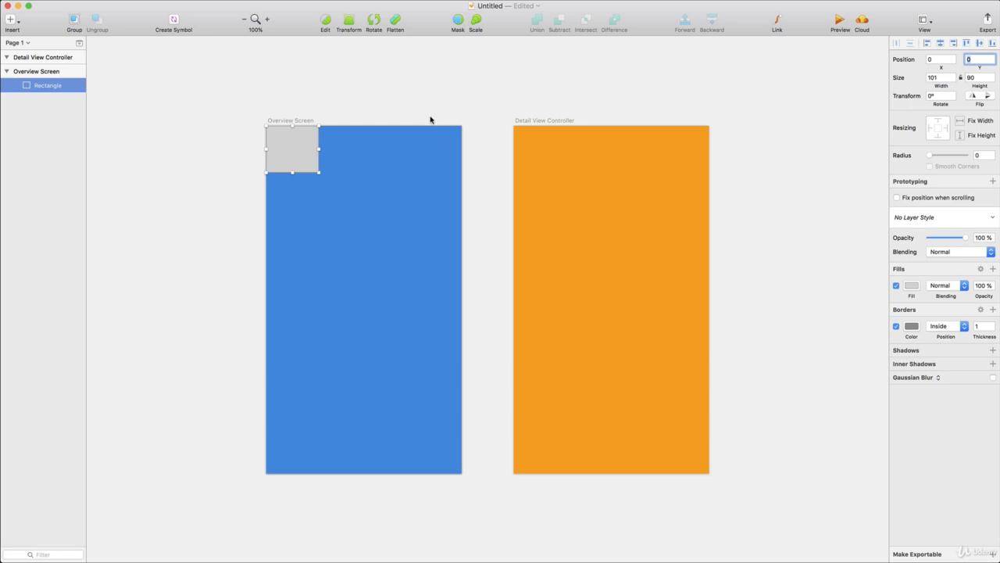
left_click(401, 159)
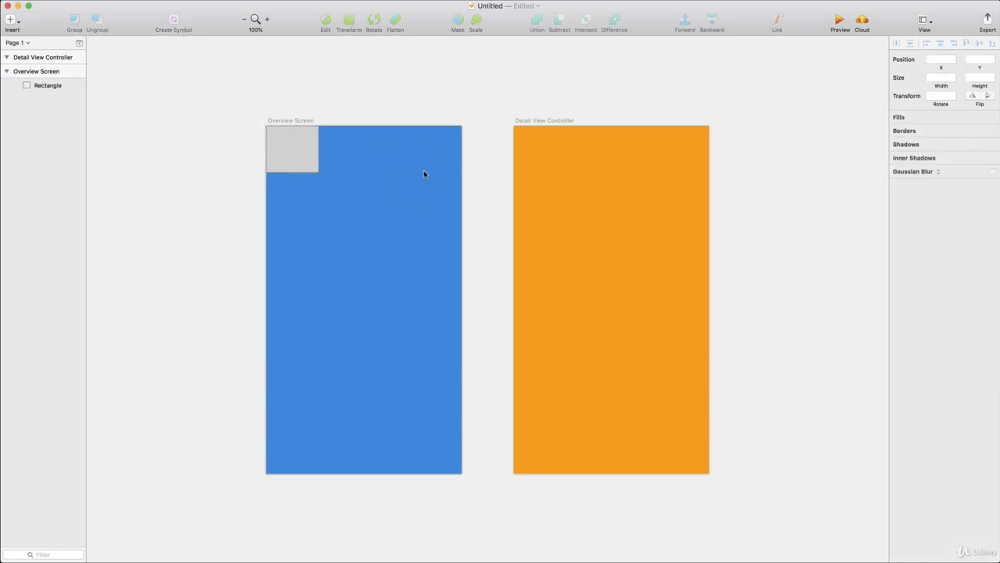